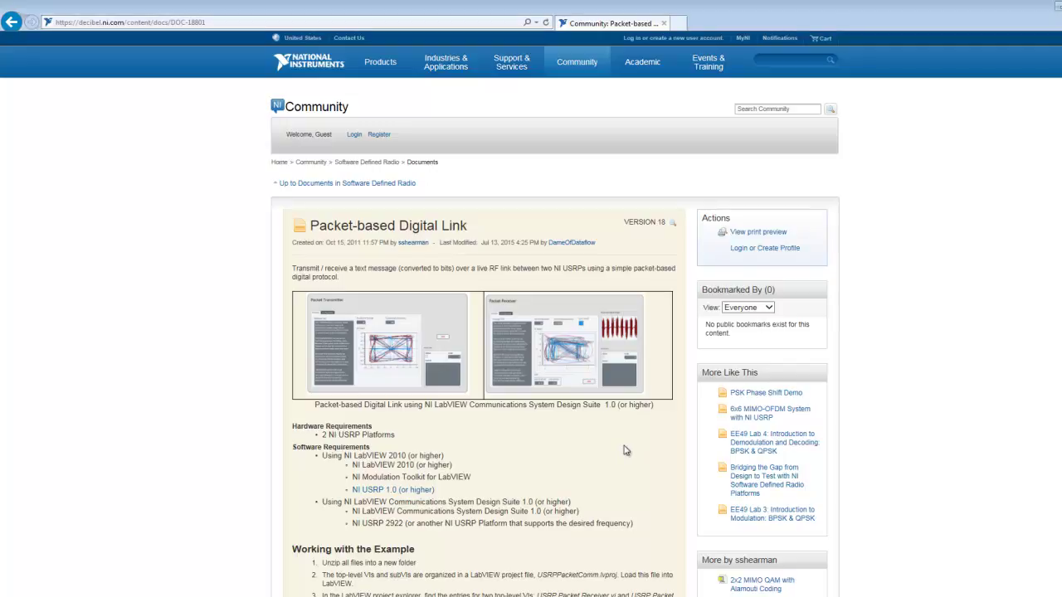
Step: Scroll down to the 'Working with the Example' steps and the Attachments section
{"action": "scroll", "coordinate": [627, 451], "scroll_direction": "down", "scroll_amount": 2}
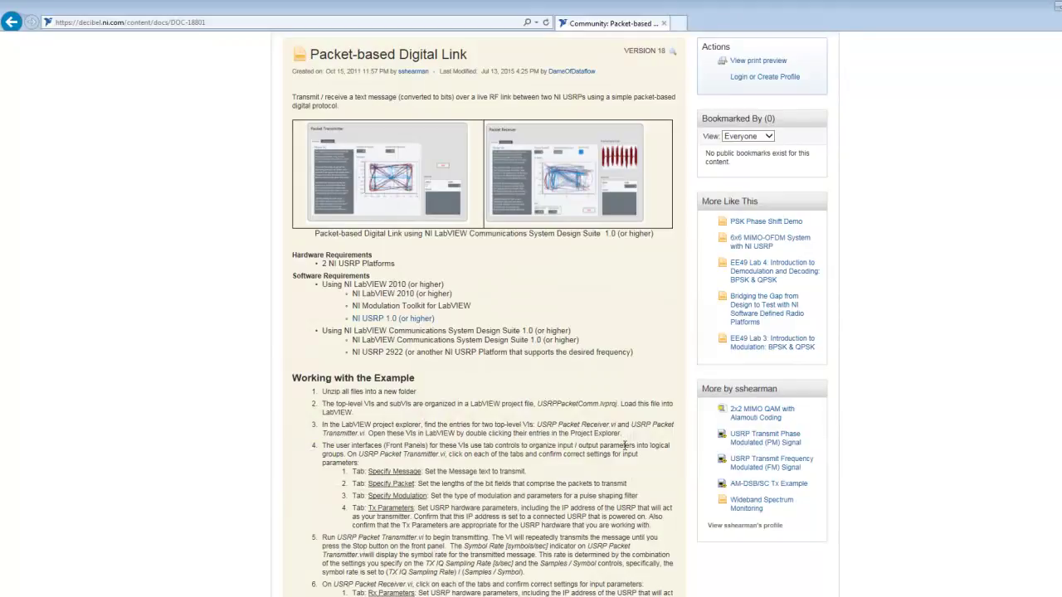
{"action": "scroll", "coordinate": [624, 446], "scroll_direction": "down", "scroll_amount": 3}
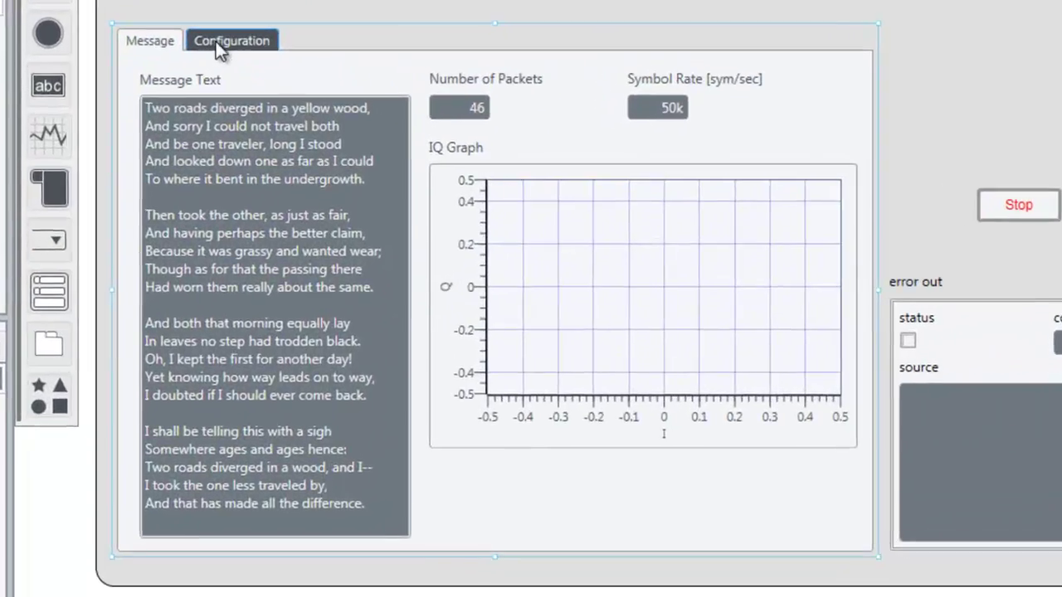
Step: Review the transmitter's packet parameters: 30 guard bits, 20 sync bits, 128 message bits
{"action": "left_click", "coordinate": [268, 192]}
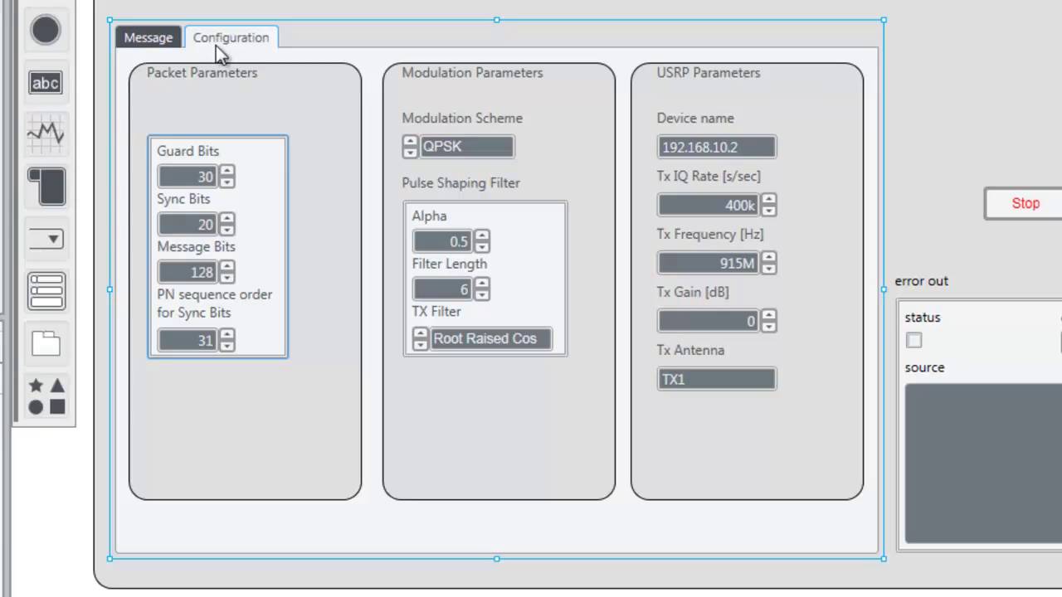
{"action": "left_click", "coordinate": [189, 177]}
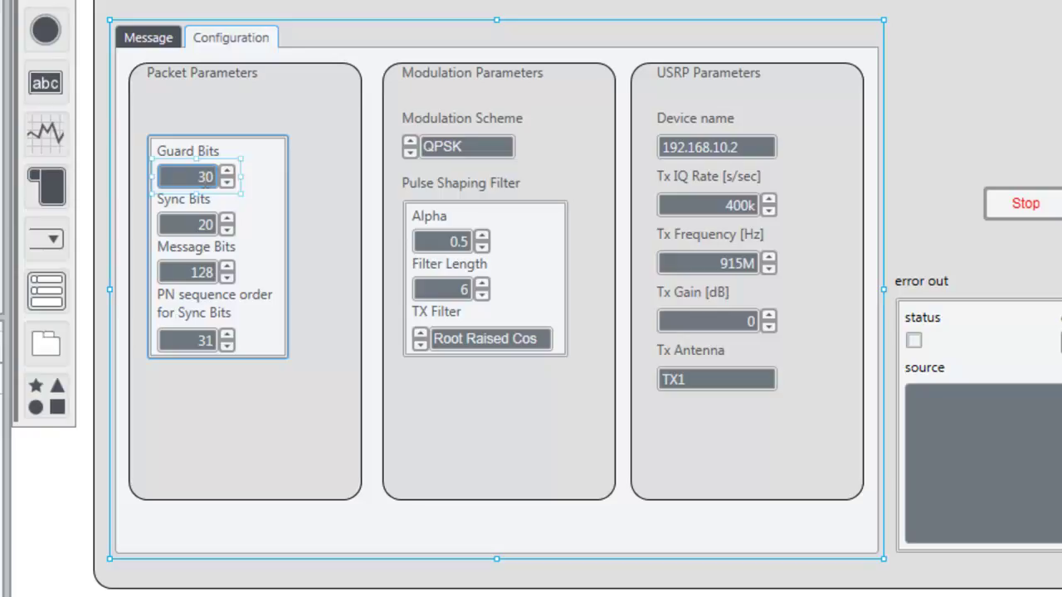
{"action": "left_click", "coordinate": [205, 215]}
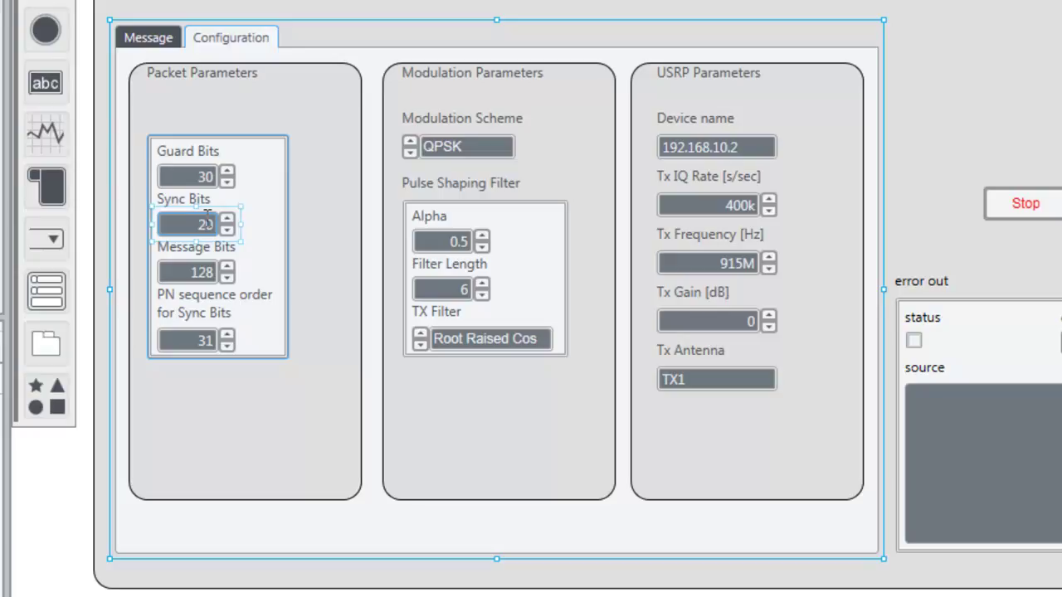
{"action": "left_click", "coordinate": [208, 267]}
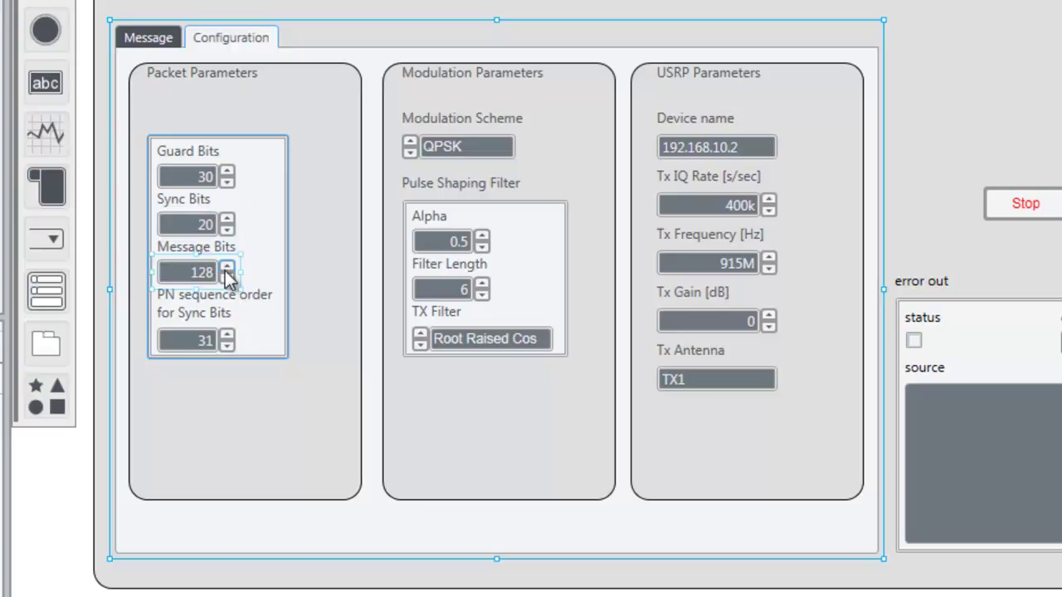
{"action": "left_click", "coordinate": [228, 275]}
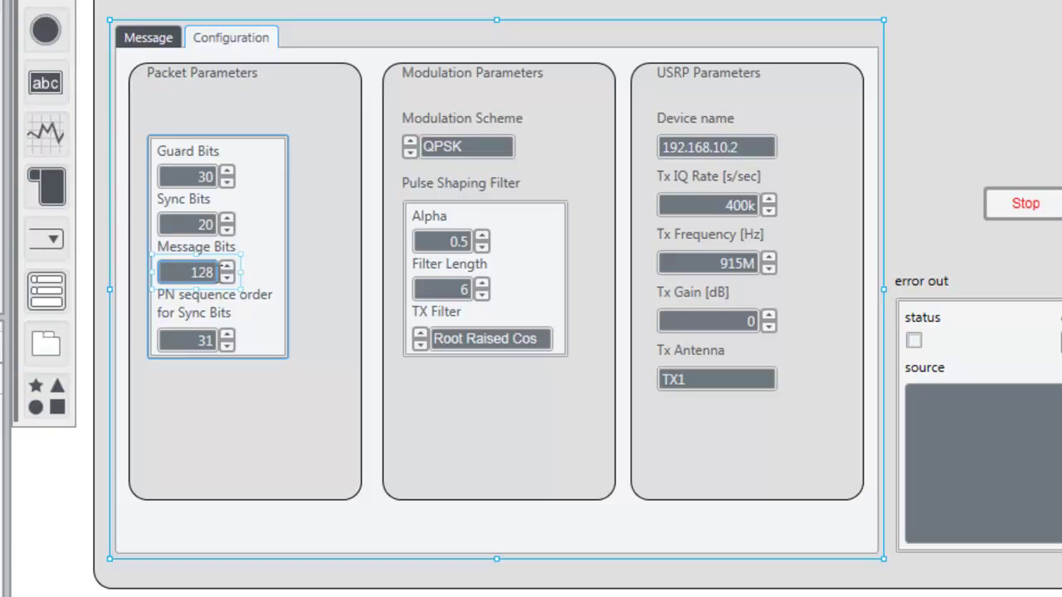
{"action": "left_click", "coordinate": [313, 241]}
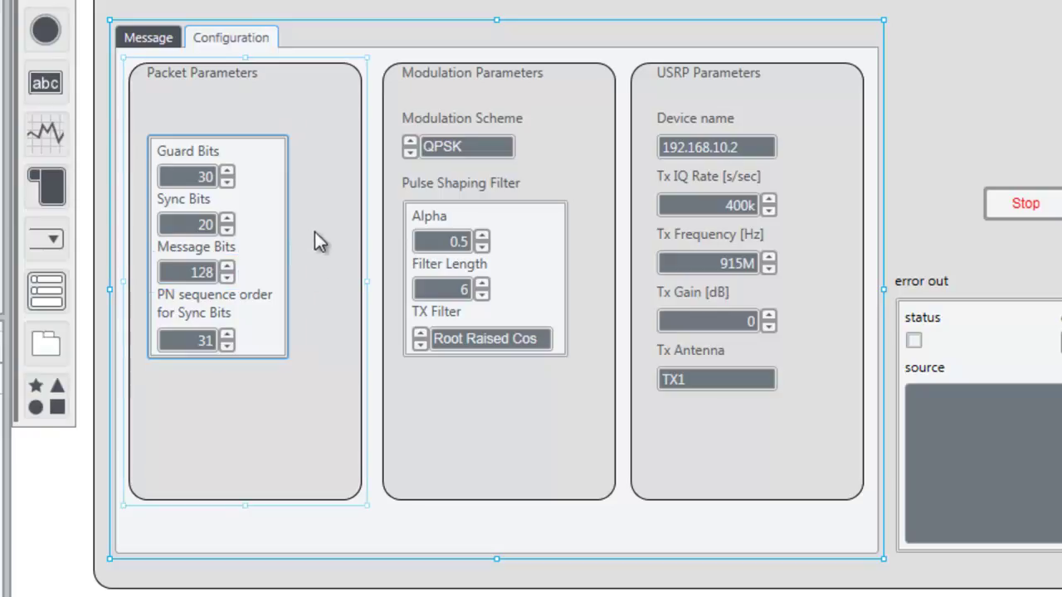
{"action": "left_click", "coordinate": [375, 170]}
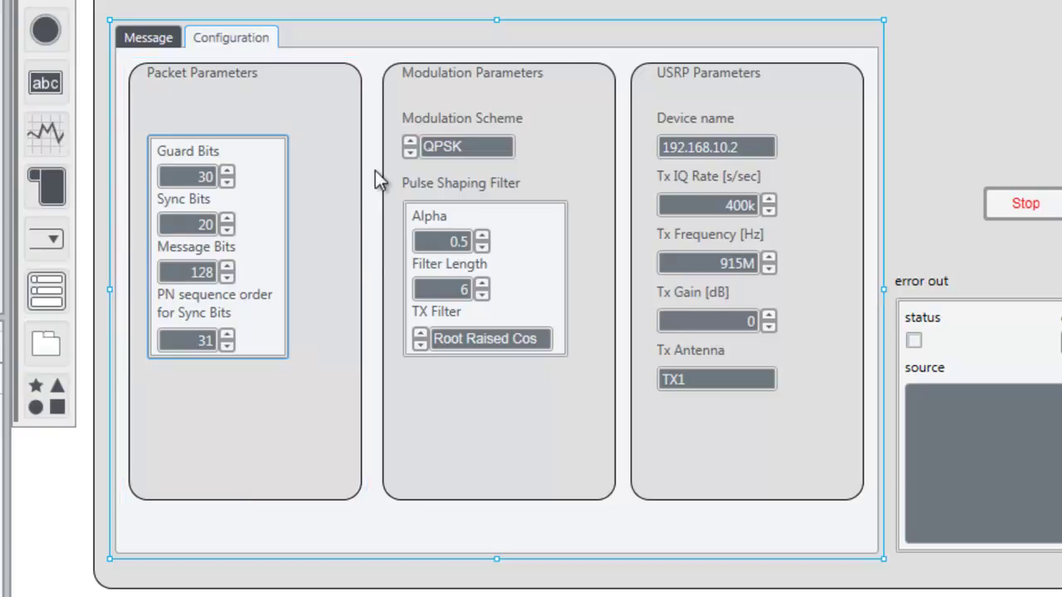
Step: Review the modulation parameters: Root Raised Cos TX filter with filter length 6
{"action": "left_click", "coordinate": [420, 289]}
{"action": "left_click", "coordinate": [424, 331]}
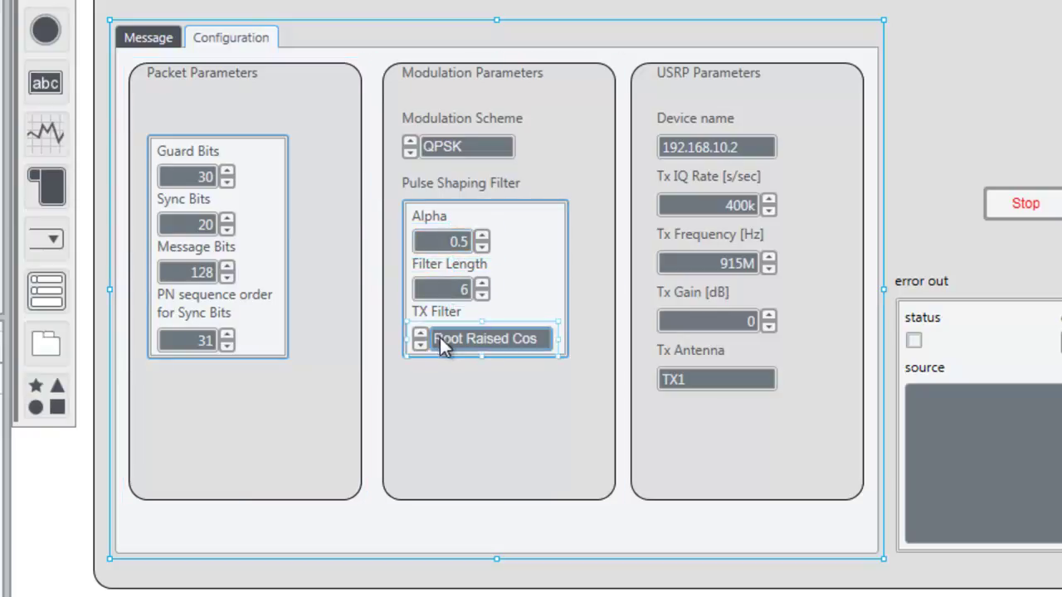
{"action": "left_click", "coordinate": [417, 365]}
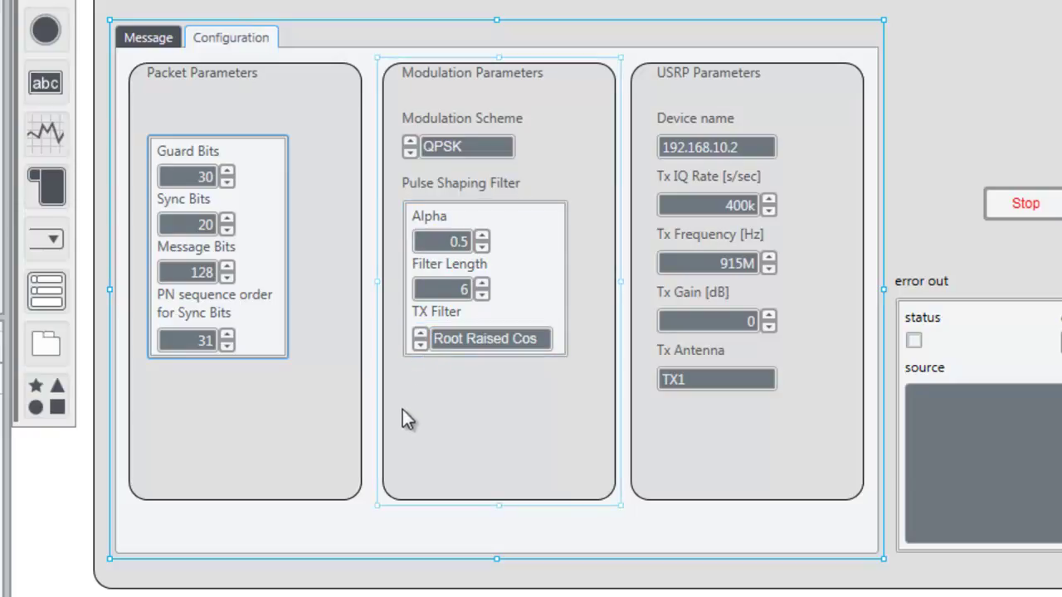
{"action": "left_click", "coordinate": [718, 137]}
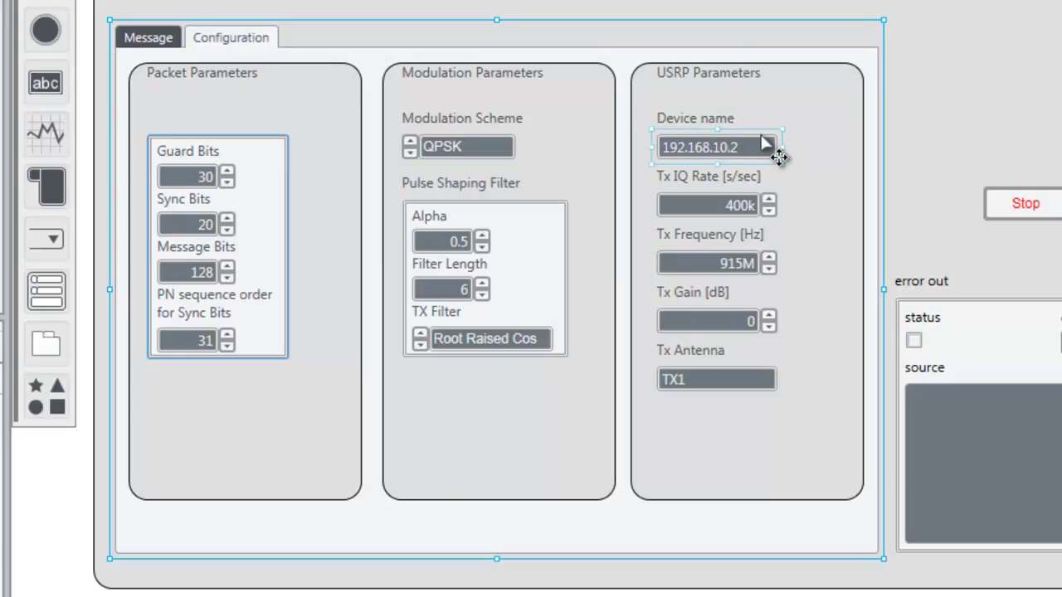
{"action": "left_click", "coordinate": [778, 202]}
{"action": "left_click", "coordinate": [792, 215]}
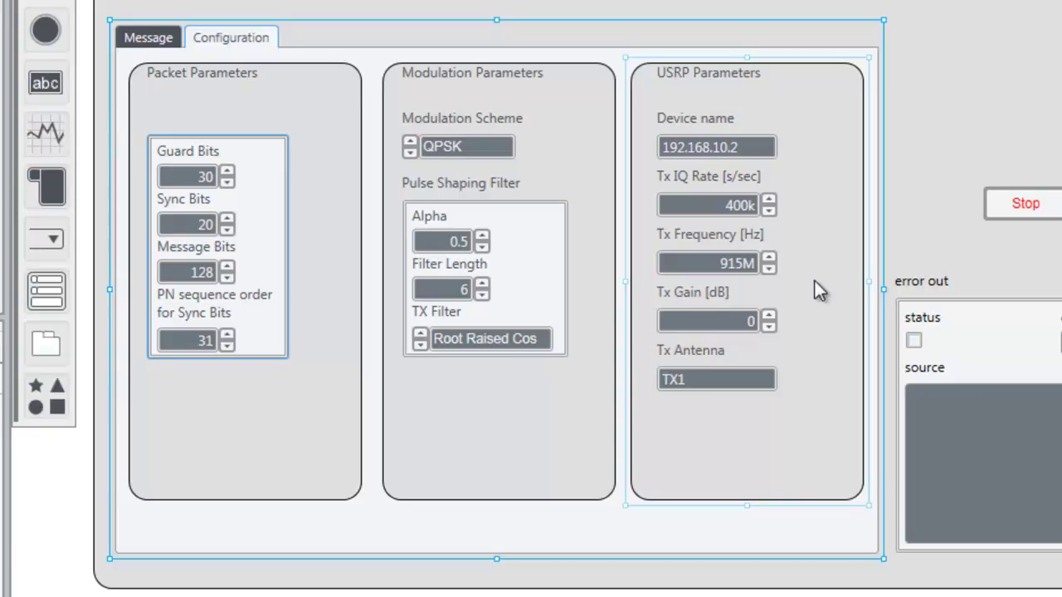
{"action": "left_click", "coordinate": [773, 210]}
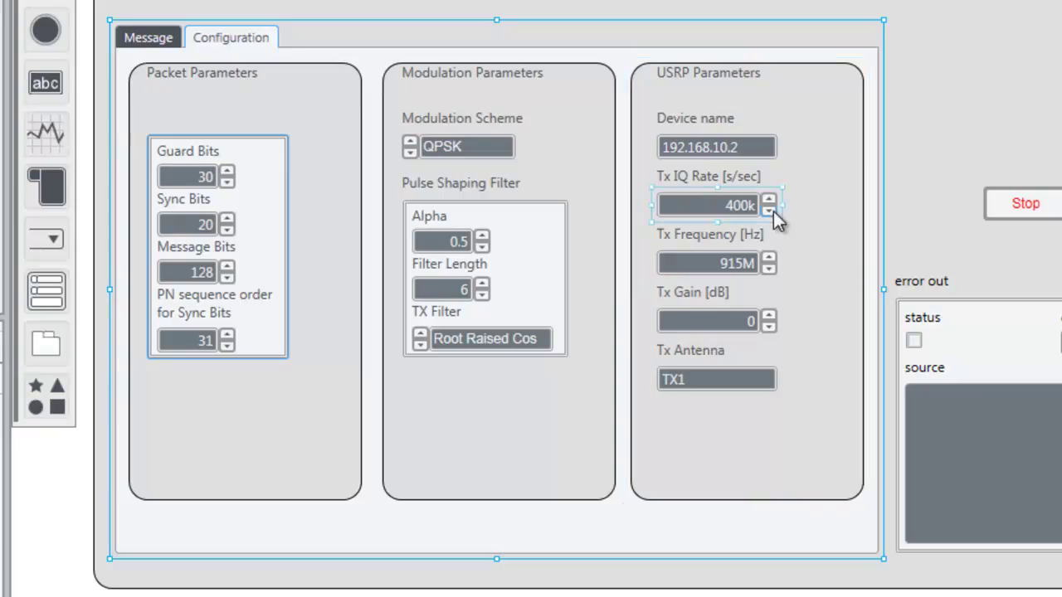
{"action": "left_click", "coordinate": [789, 211]}
{"action": "left_click", "coordinate": [771, 263]}
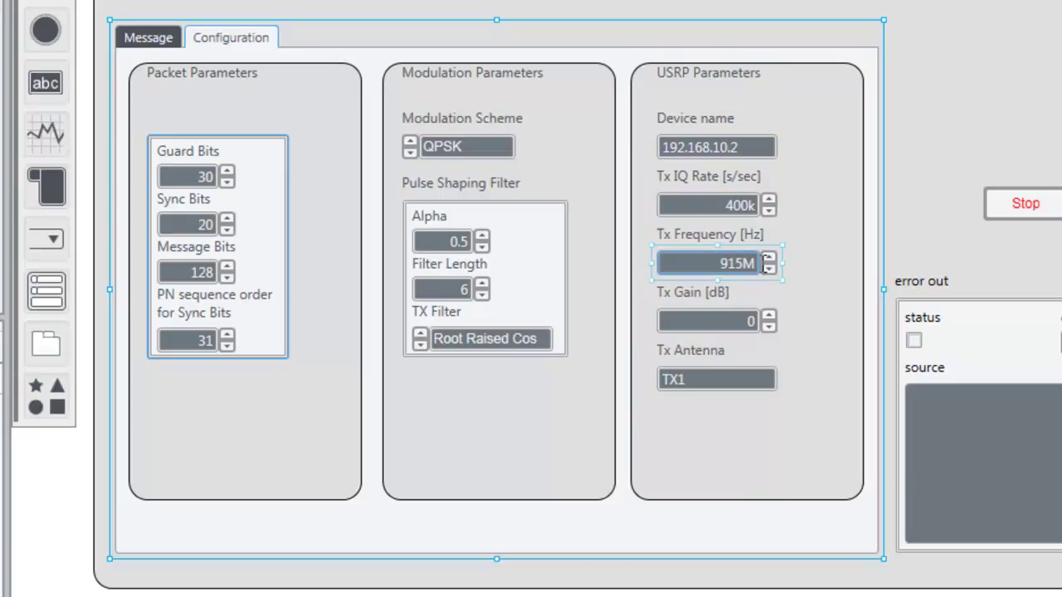
{"action": "left_click", "coordinate": [775, 282]}
{"action": "left_click", "coordinate": [769, 321]}
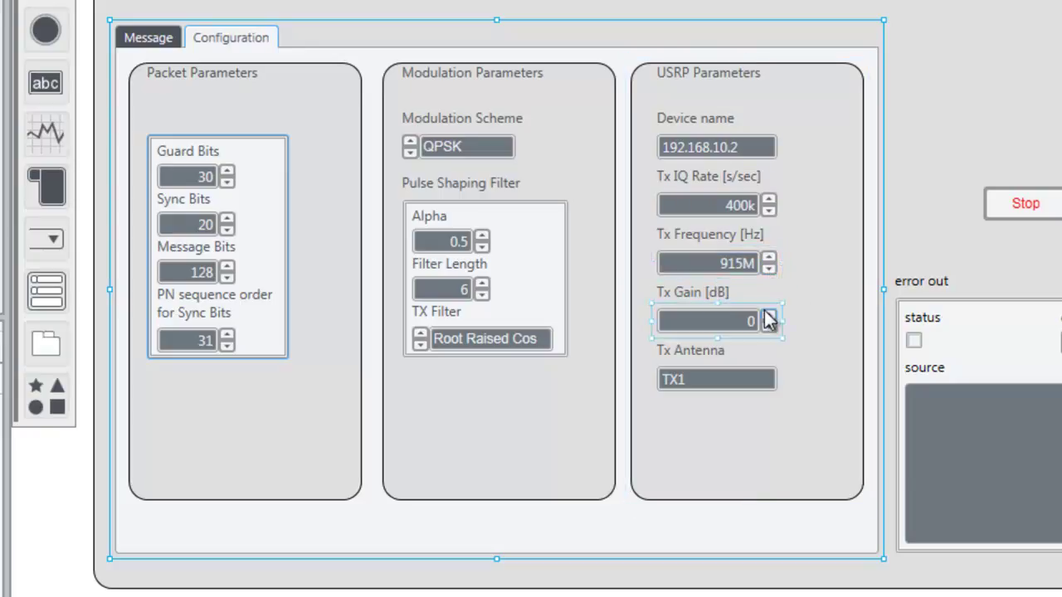
{"action": "left_click", "coordinate": [766, 349]}
{"action": "left_click", "coordinate": [766, 373]}
{"action": "left_click", "coordinate": [695, 70]}
{"action": "left_click", "coordinate": [379, 8]}
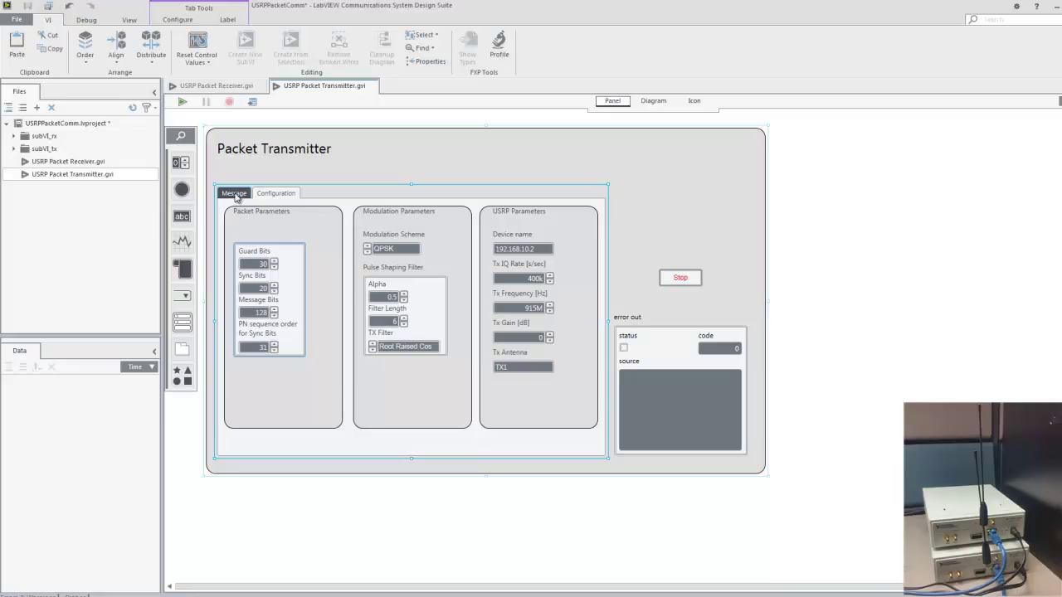
Step: Run the packet transmitter briefly from its message page, then stop it
{"action": "left_click", "coordinate": [235, 194]}
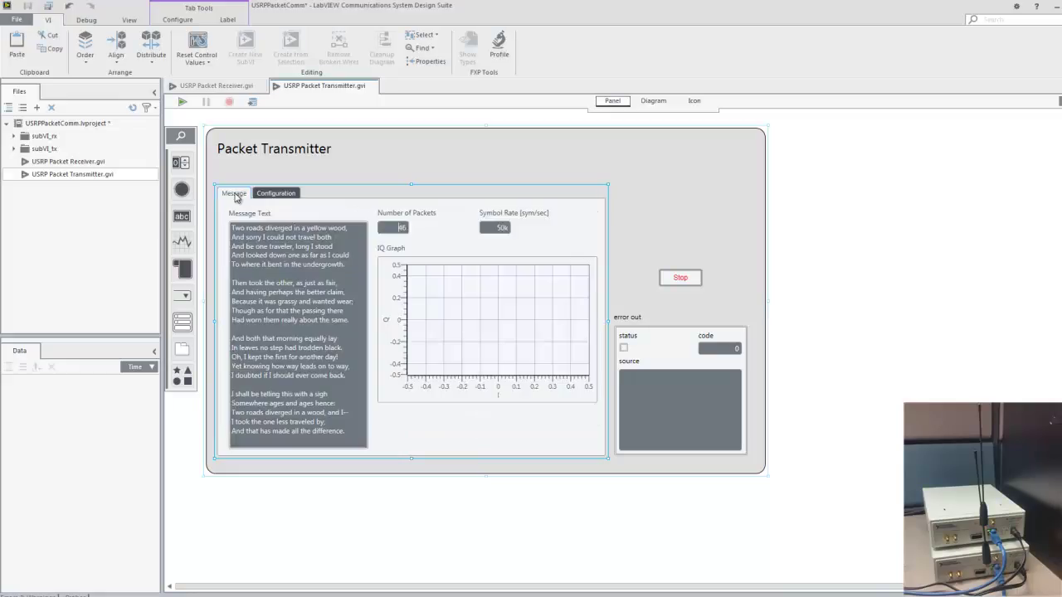
{"action": "left_click", "coordinate": [180, 102]}
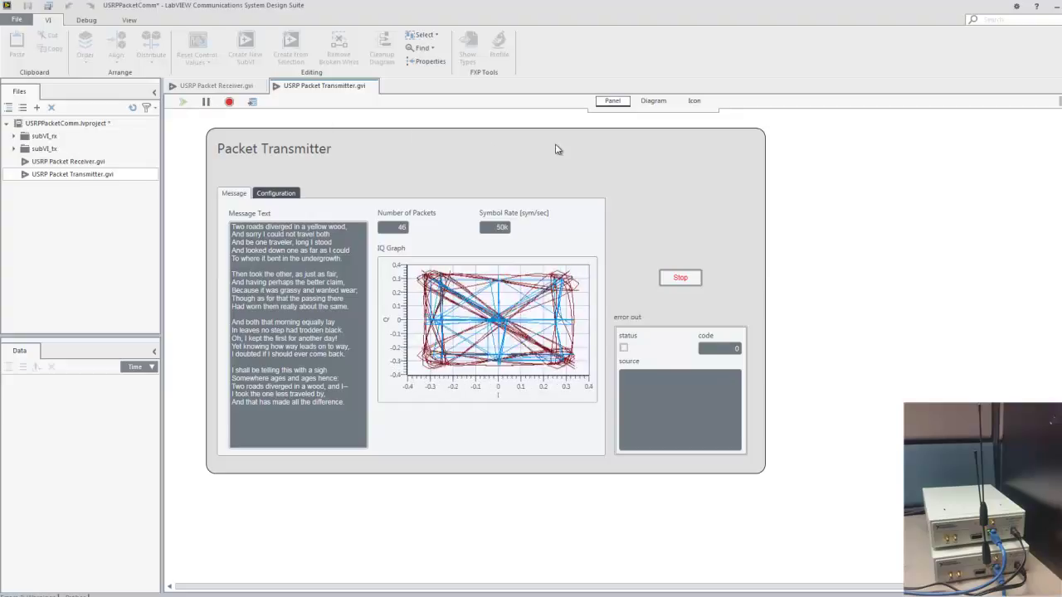
{"action": "left_click", "coordinate": [679, 278]}
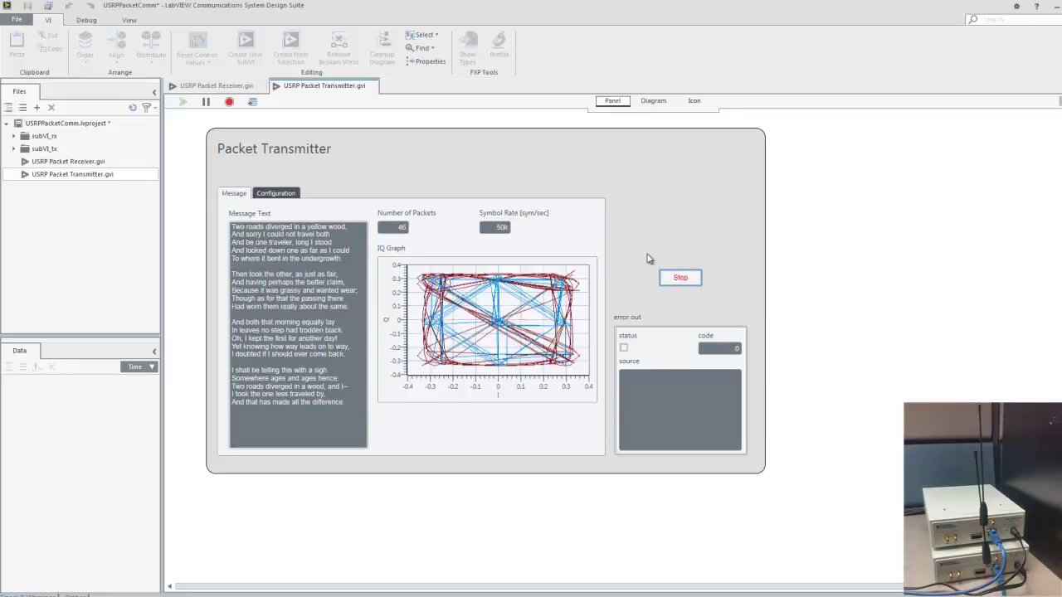
Step: Switch the modulation scheme to 8-PSK, run the transmitter, then stop it
{"action": "left_click", "coordinate": [279, 194]}
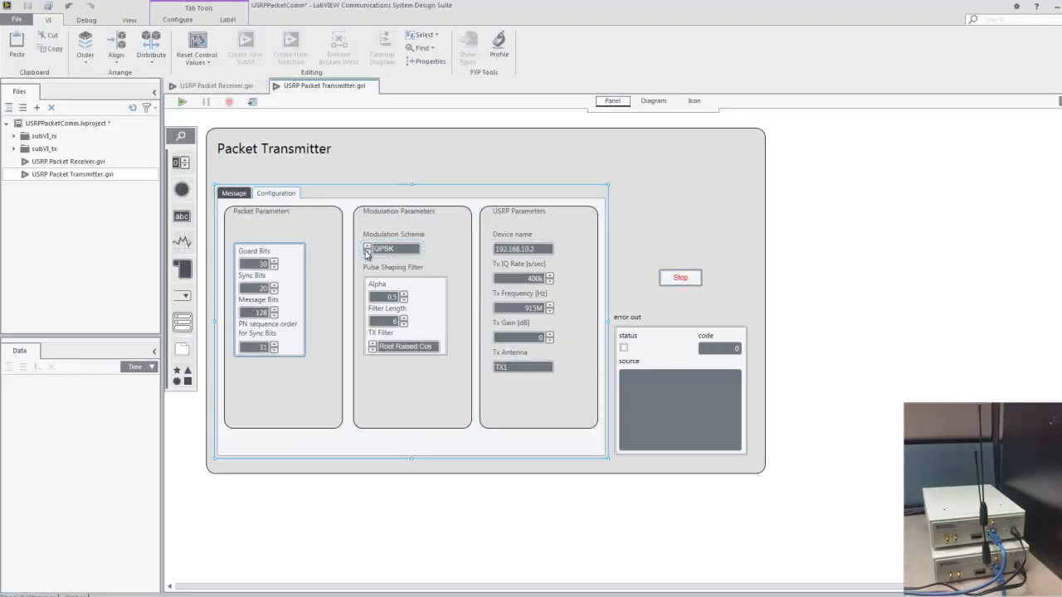
{"action": "left_click", "coordinate": [366, 251]}
{"action": "left_click", "coordinate": [367, 251]}
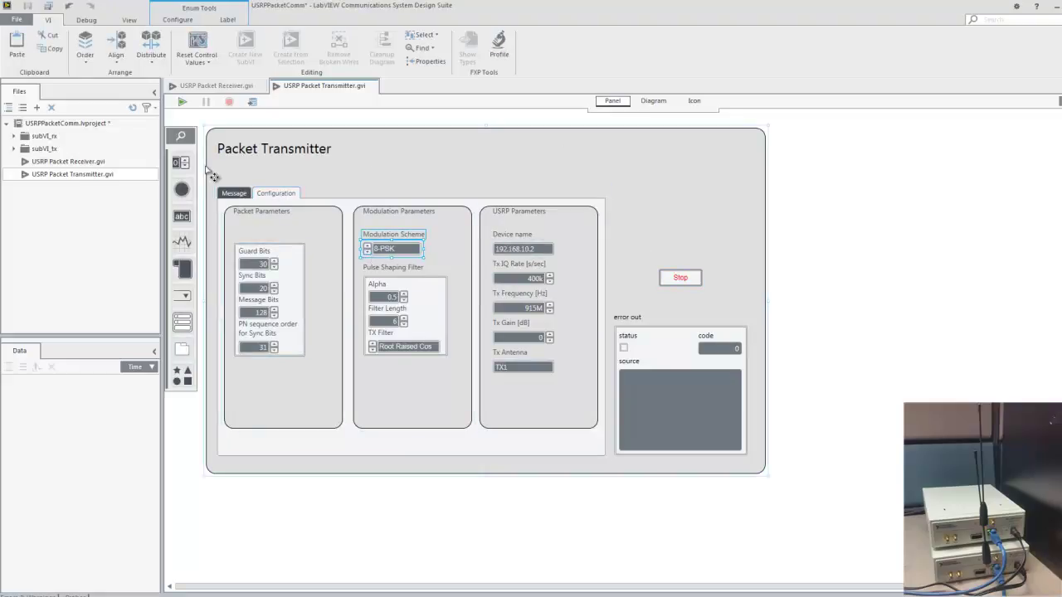
{"action": "left_click", "coordinate": [233, 194]}
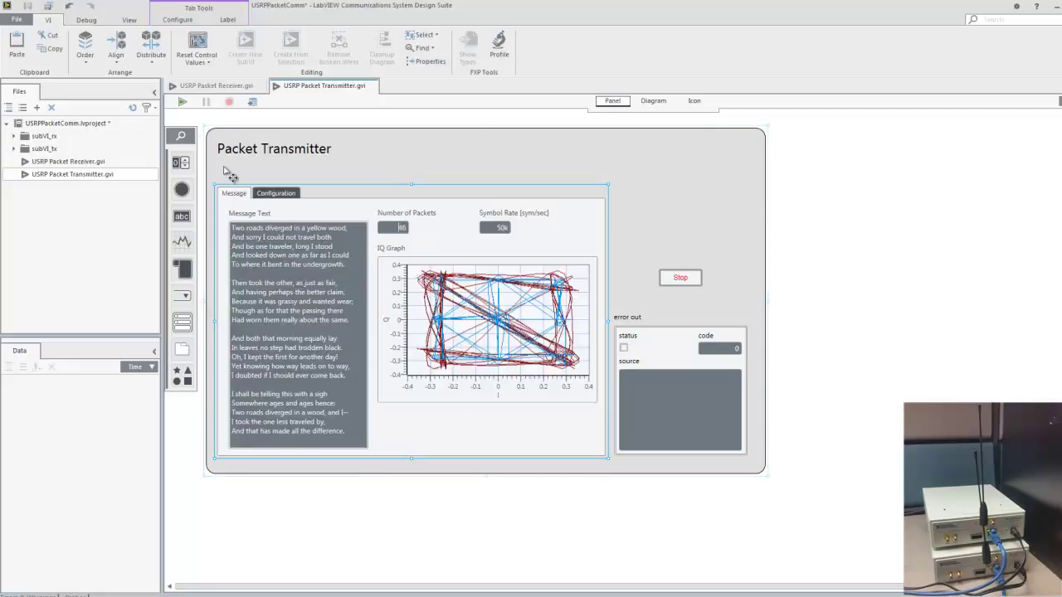
{"action": "left_click", "coordinate": [182, 102]}
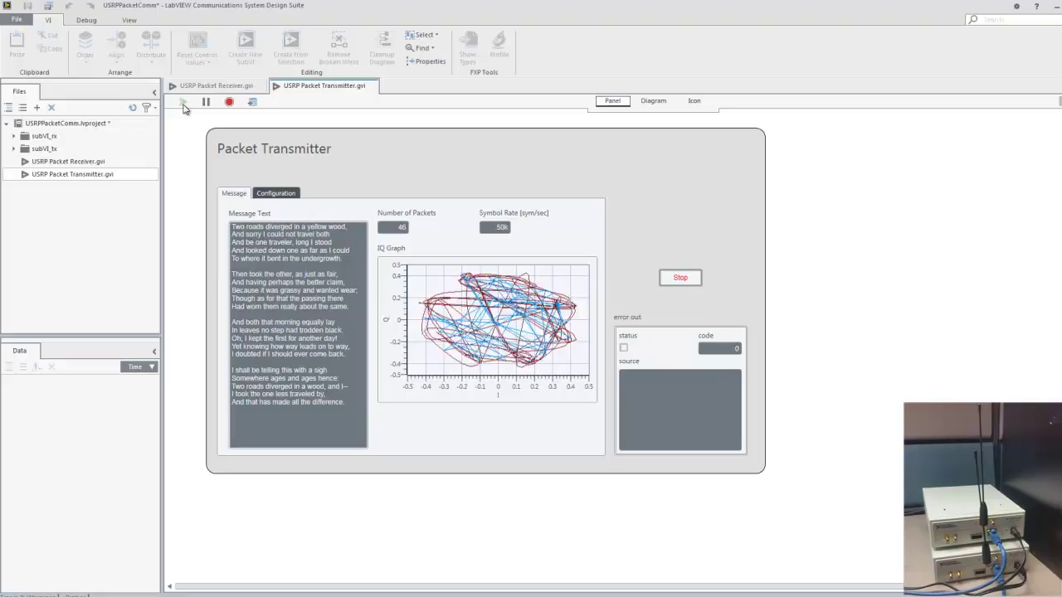
{"action": "left_click", "coordinate": [681, 278]}
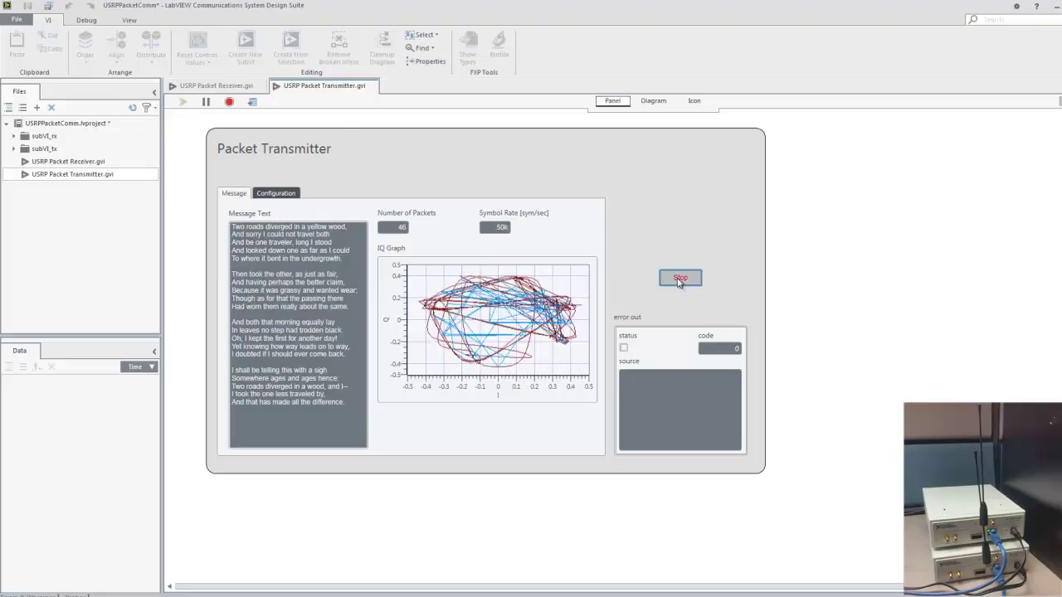
Step: Set the transmitter's modulation scheme back to QPSK
{"action": "left_click", "coordinate": [290, 195]}
{"action": "left_click", "coordinate": [368, 249]}
{"action": "left_click", "coordinate": [368, 248]}
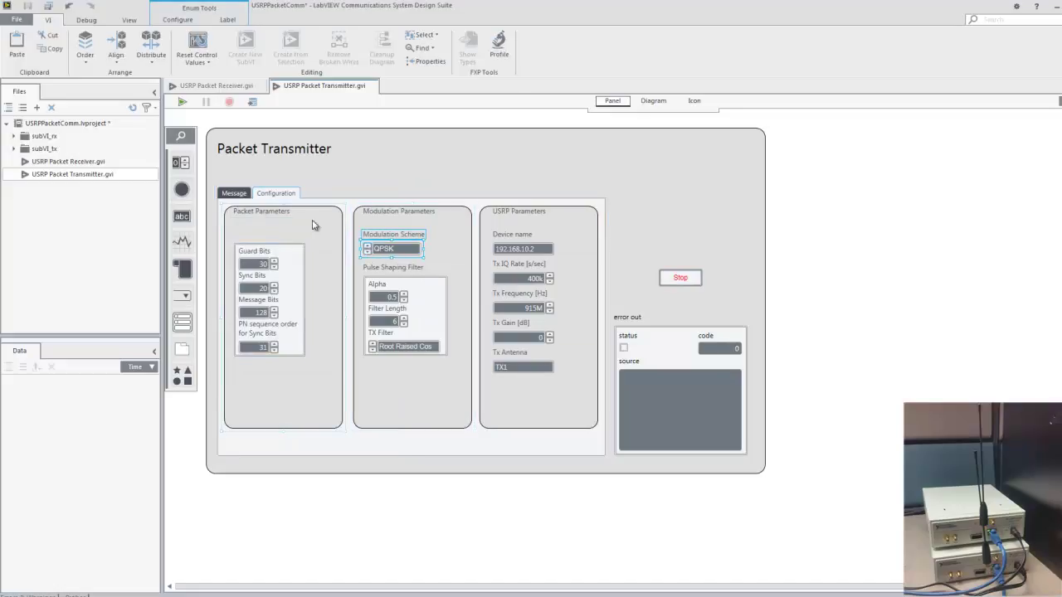
Step: Change the receiver's device name to 192.168.10.3, then run the QPSK packet transmitter
{"action": "left_click", "coordinate": [234, 193]}
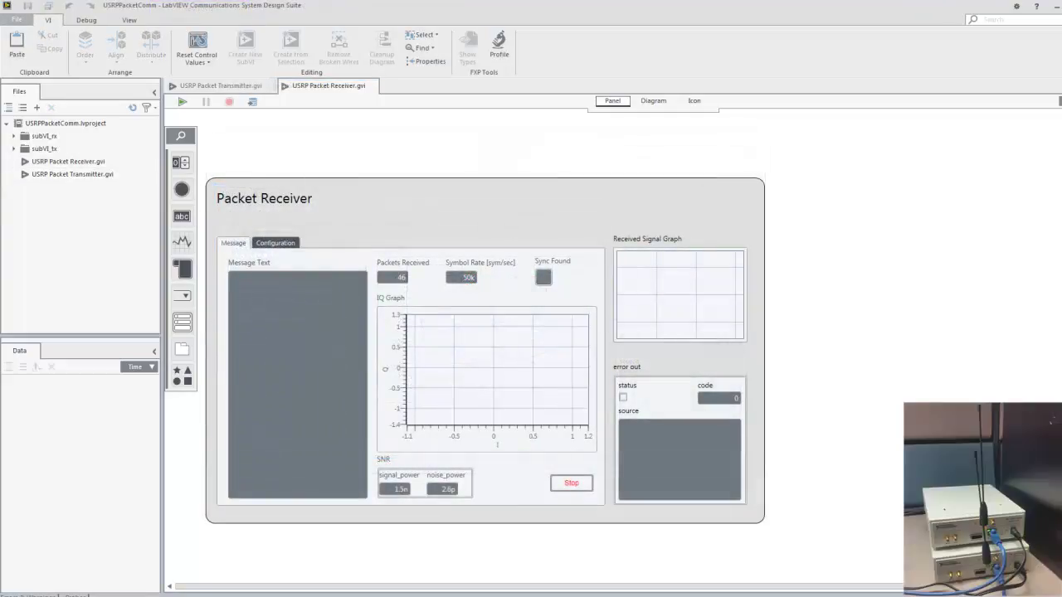
{"action": "left_click", "coordinate": [259, 246]}
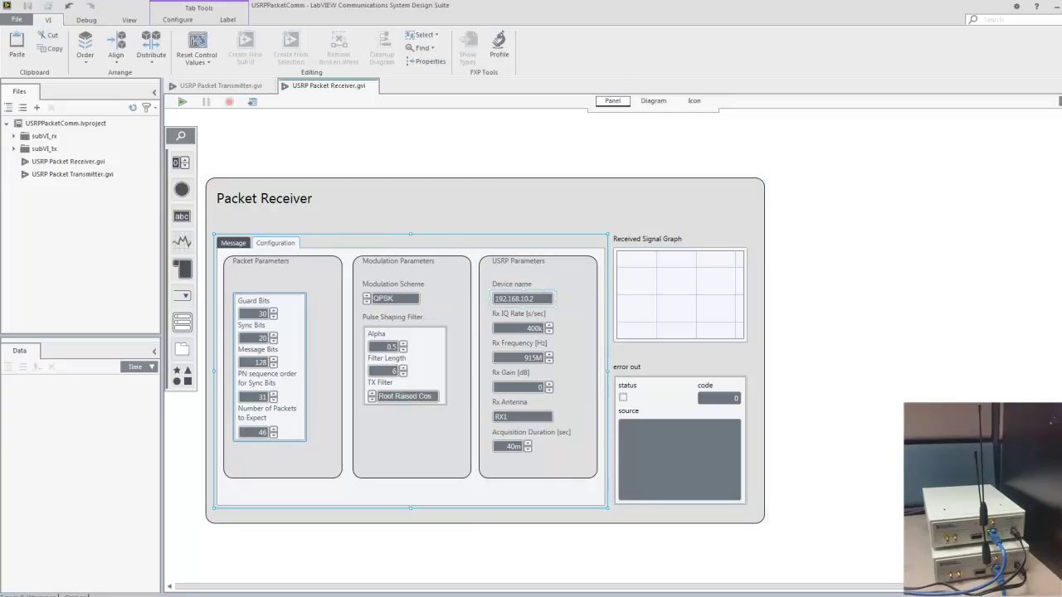
{"action": "left_click", "coordinate": [533, 299]}
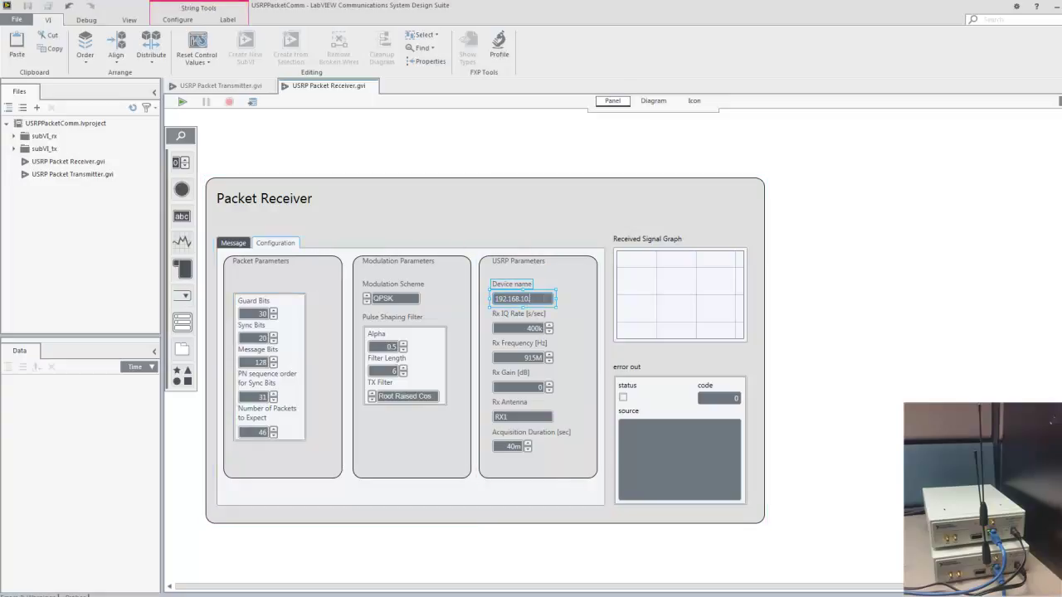
{"action": "type", "text": "3"}
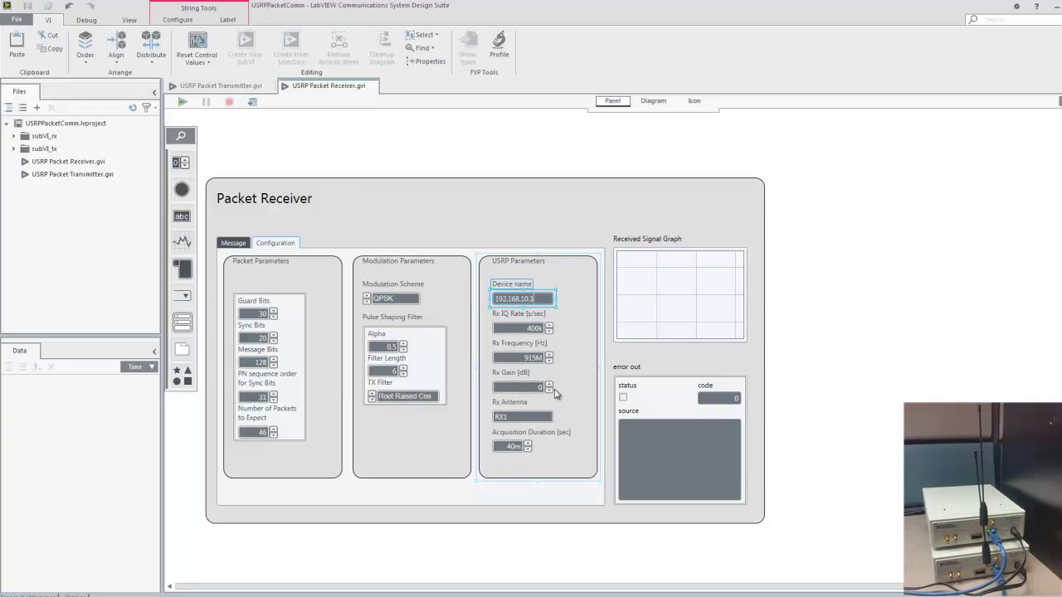
{"action": "left_click", "coordinate": [220, 86]}
{"action": "left_click", "coordinate": [184, 101]}
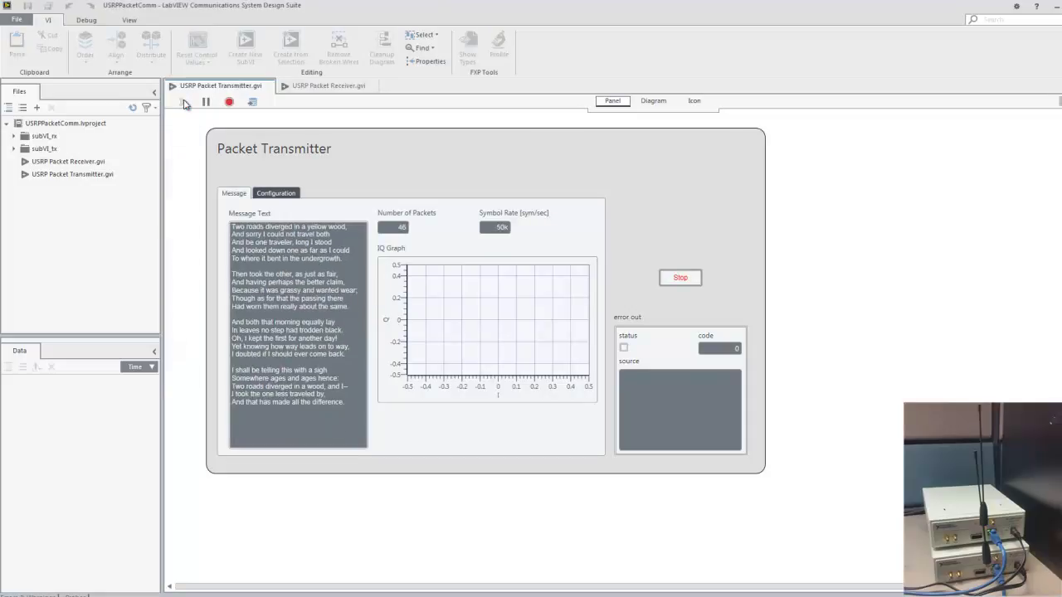
Step: Run the Packet Receiver and view its message page showing sync and 46 packets received
{"action": "left_click", "coordinate": [292, 89]}
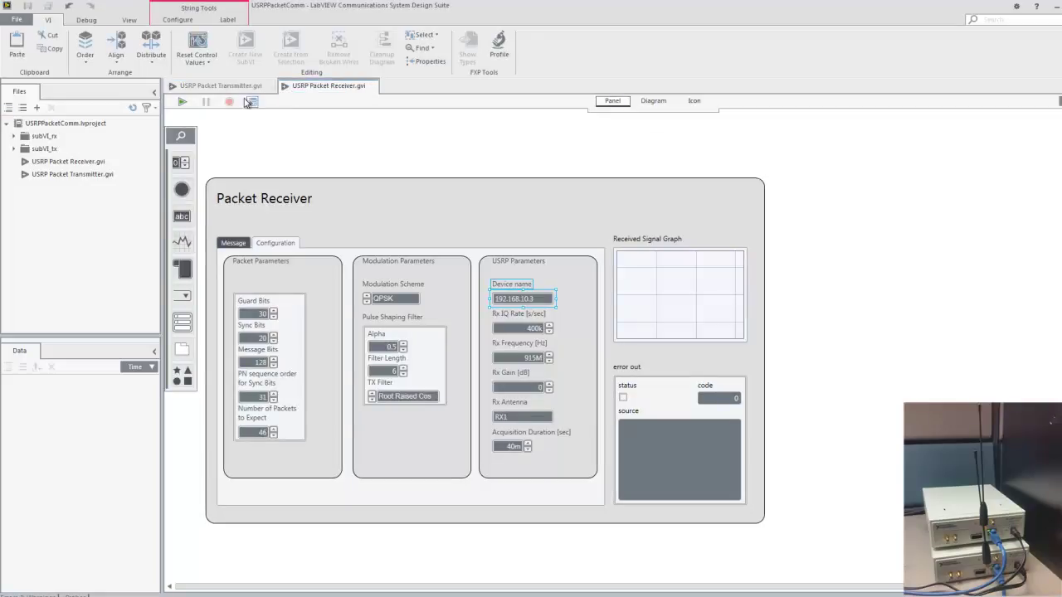
{"action": "left_click", "coordinate": [184, 102]}
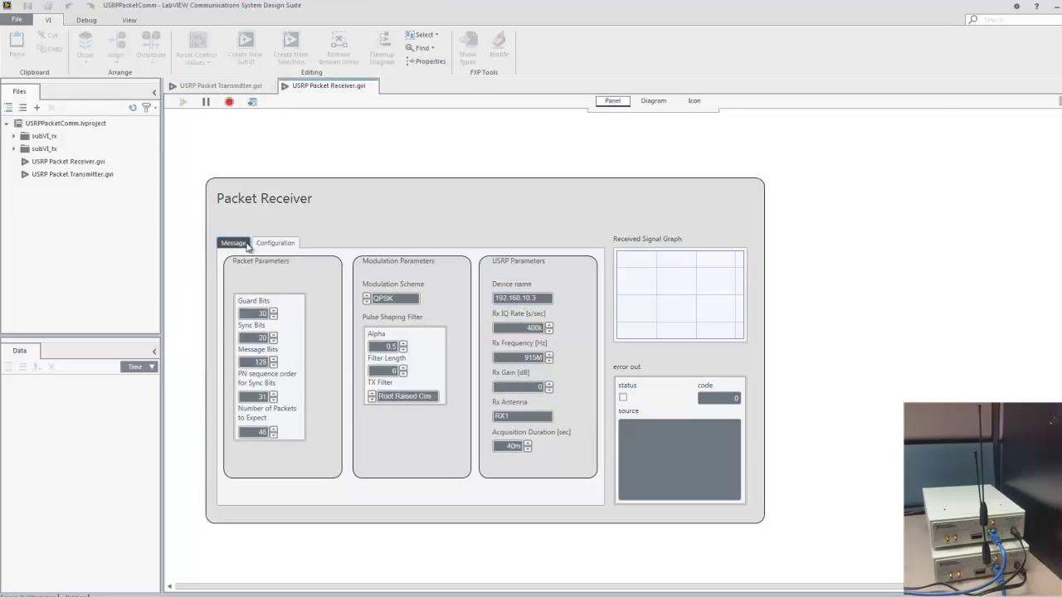
{"action": "left_click", "coordinate": [234, 244]}
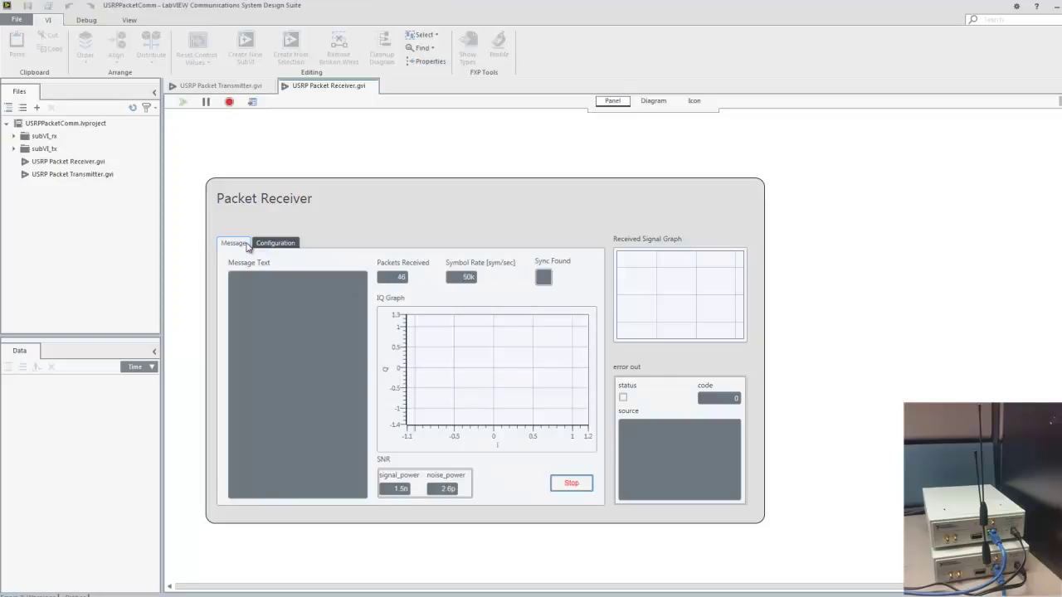